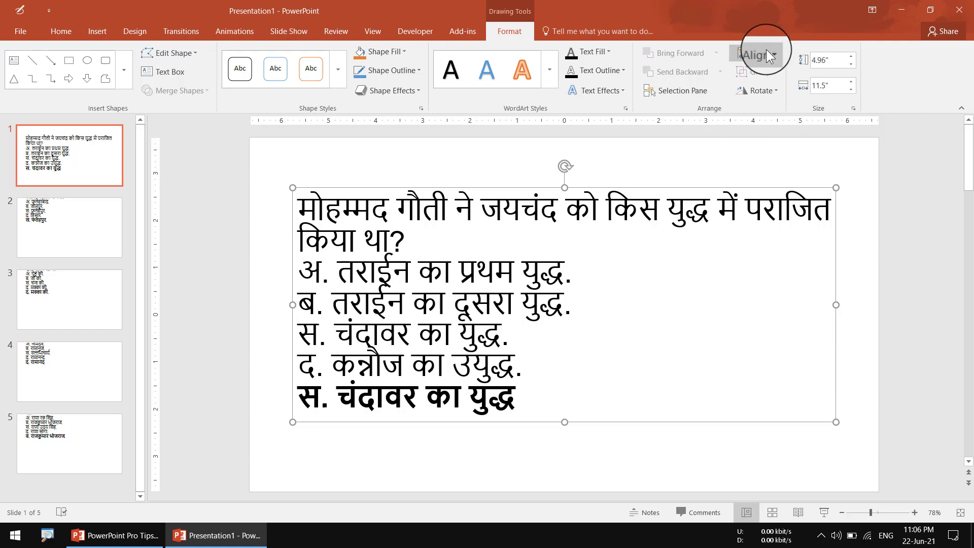
# Align the question text box on slide 1 to the vertical middle of the slide.
pyautogui.click(766, 50)
pyautogui.click(770, 136)
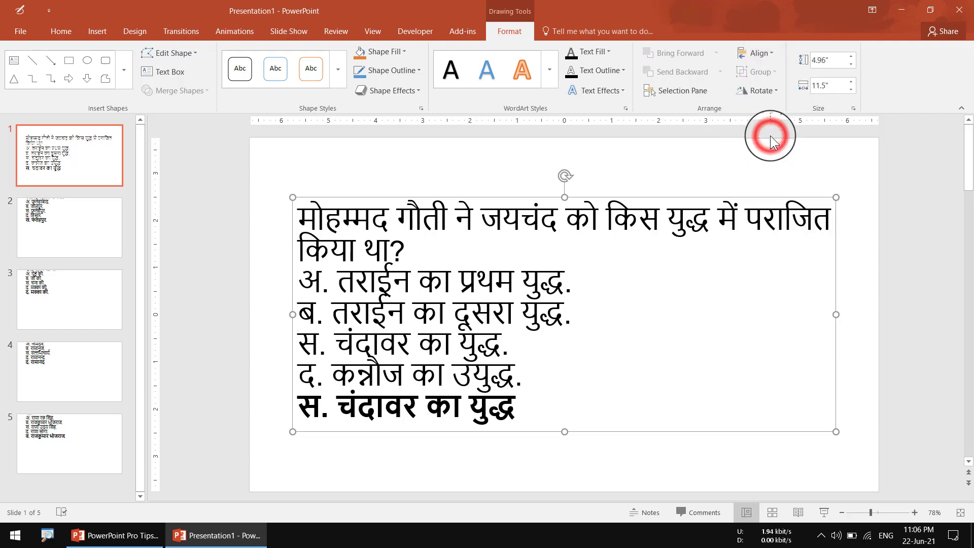
pyautogui.click(420, 160)
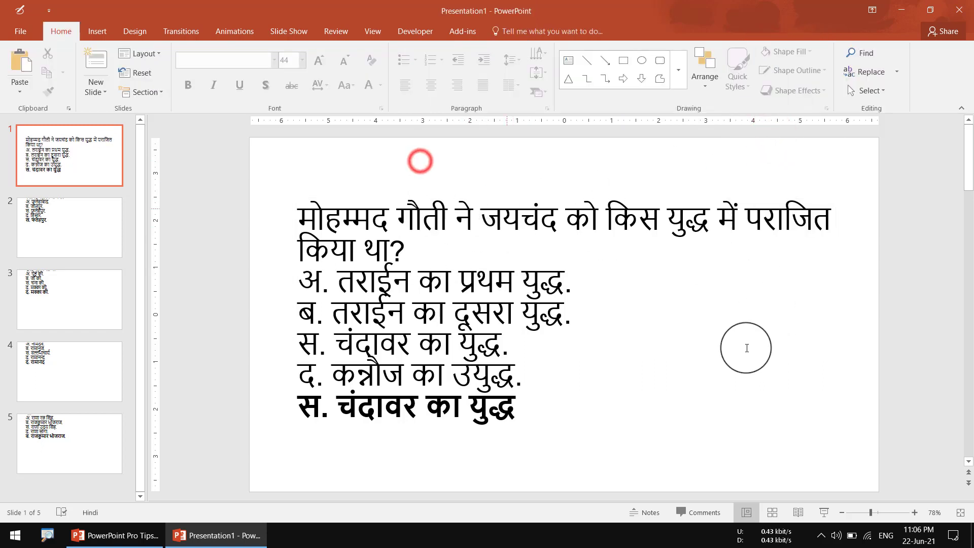
# Delete the empty content placeholder overlapping the question text on slide 2.
pyautogui.click(86, 222)
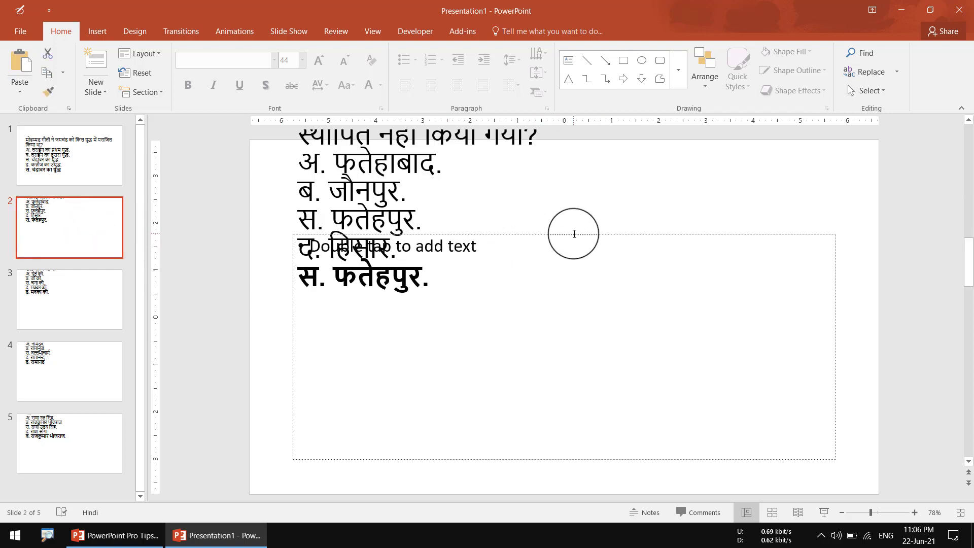
pyautogui.click(574, 234)
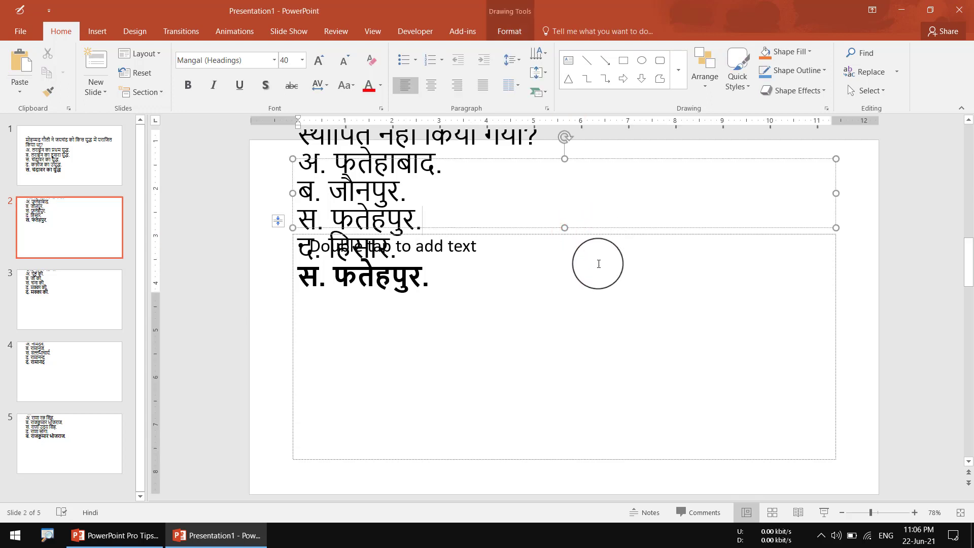
pyautogui.click(596, 272)
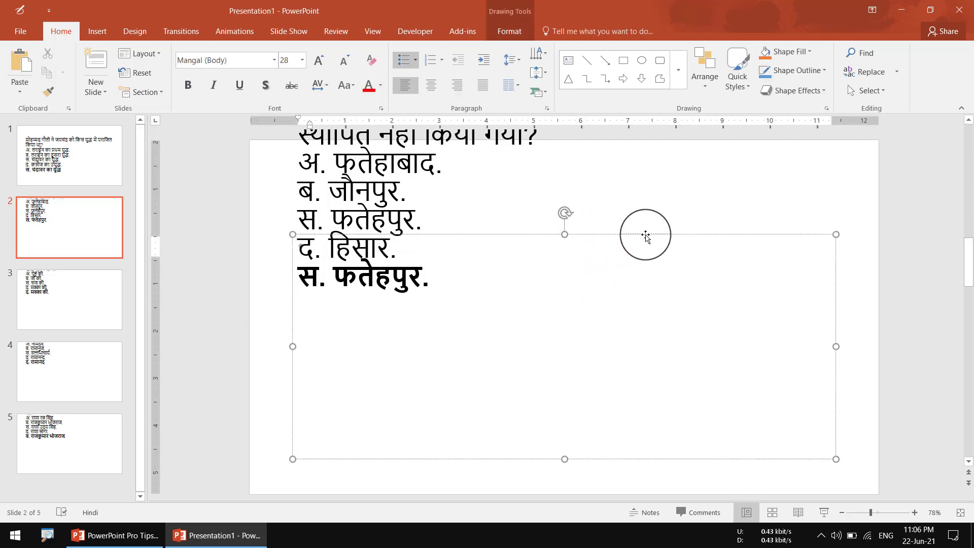
pyautogui.click(645, 234)
pyautogui.press('Delete')
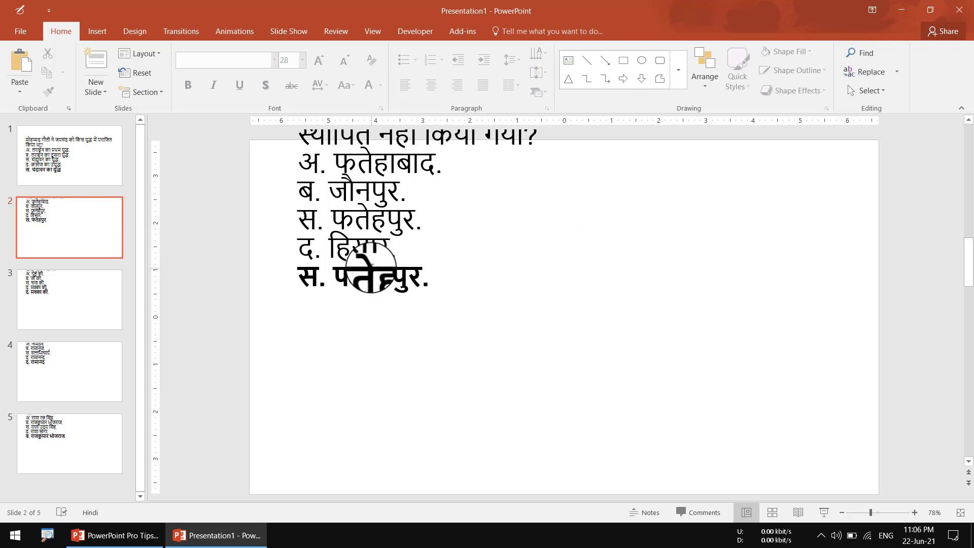
# Move slide 2's question text box down onto the slide and enlarge it around its text to about 5.08" tall.
pyautogui.click(371, 268)
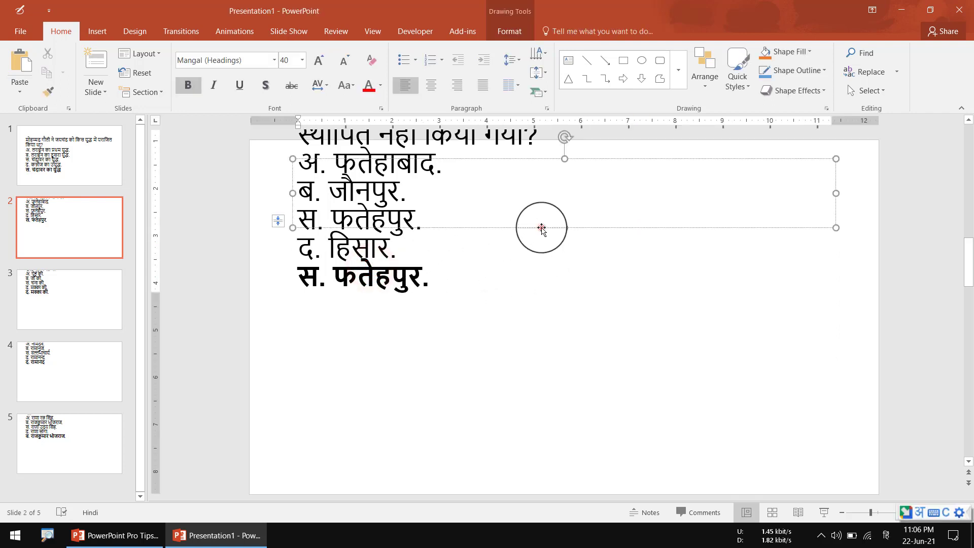
pyautogui.moveTo(542, 226); pyautogui.dragTo(550, 359)
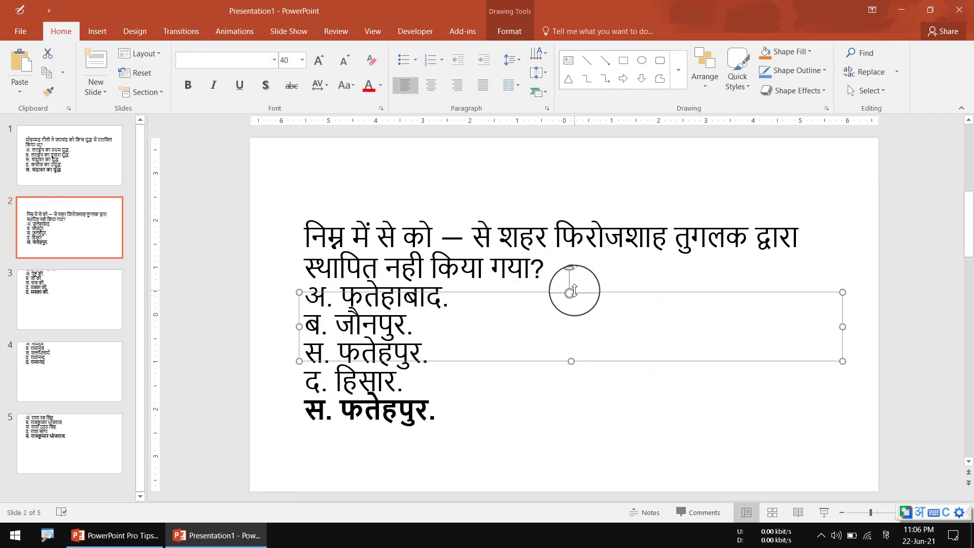
pyautogui.moveTo(572, 292); pyautogui.dragTo(571, 196)
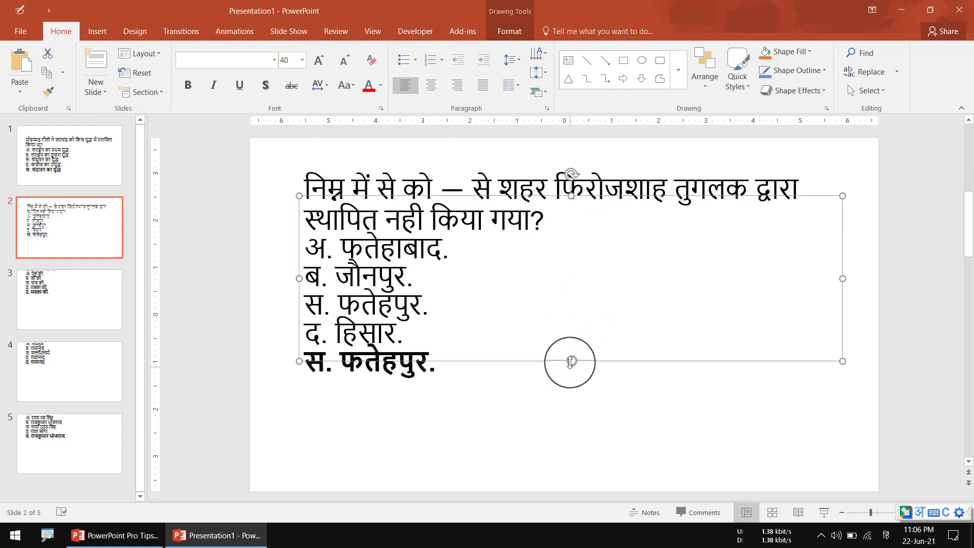
pyautogui.moveTo(571, 361); pyautogui.dragTo(570, 434)
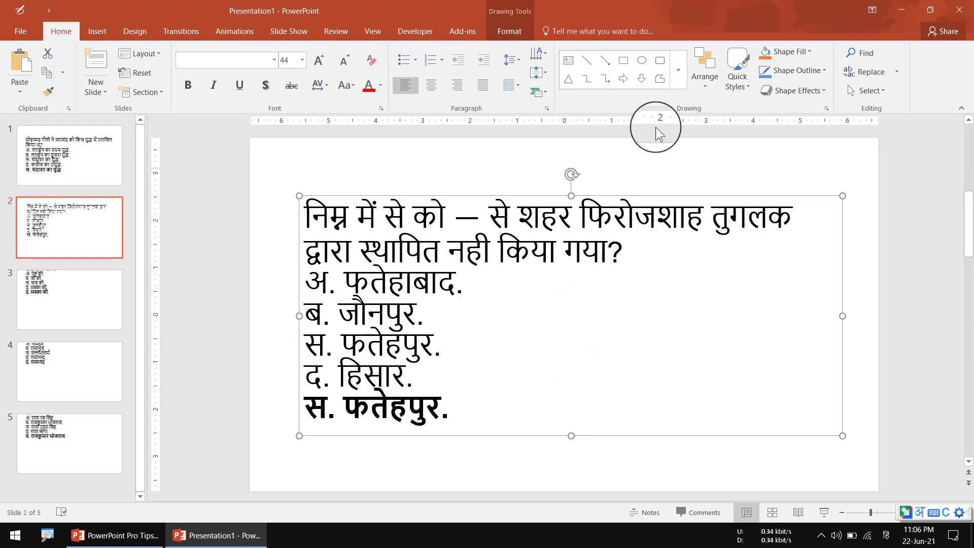
# Align slide 2's question text box to the horizontal center and vertical middle of the slide.
pyautogui.click(511, 32)
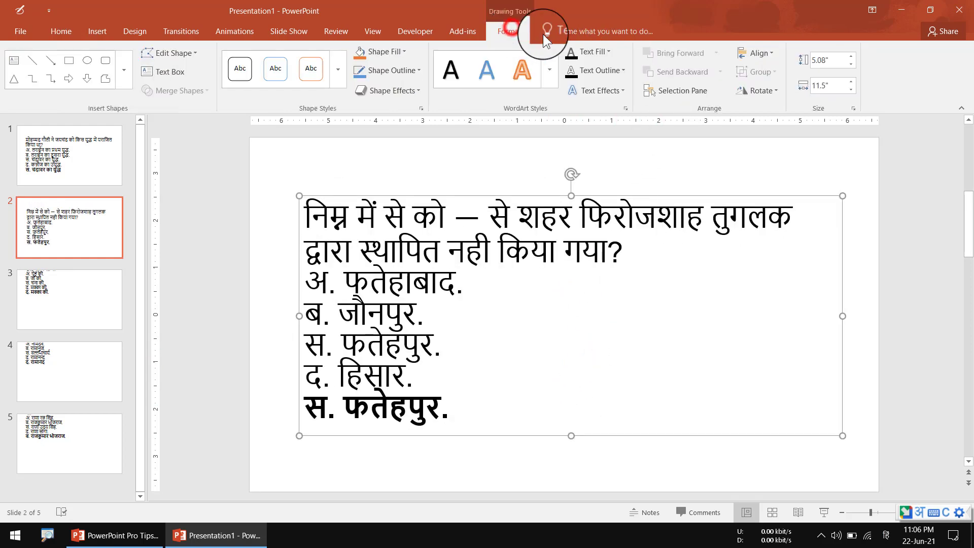
pyautogui.click(752, 53)
pyautogui.click(767, 85)
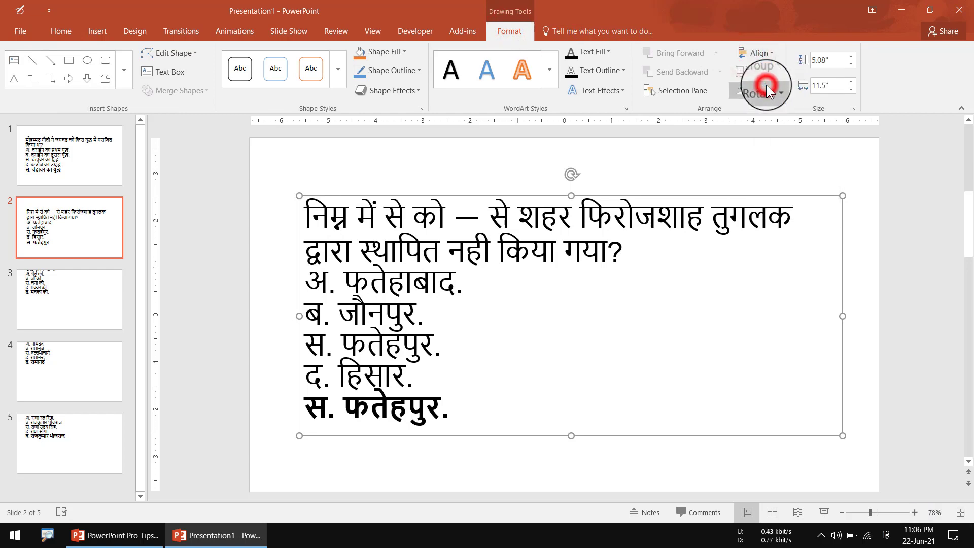
pyautogui.click(764, 54)
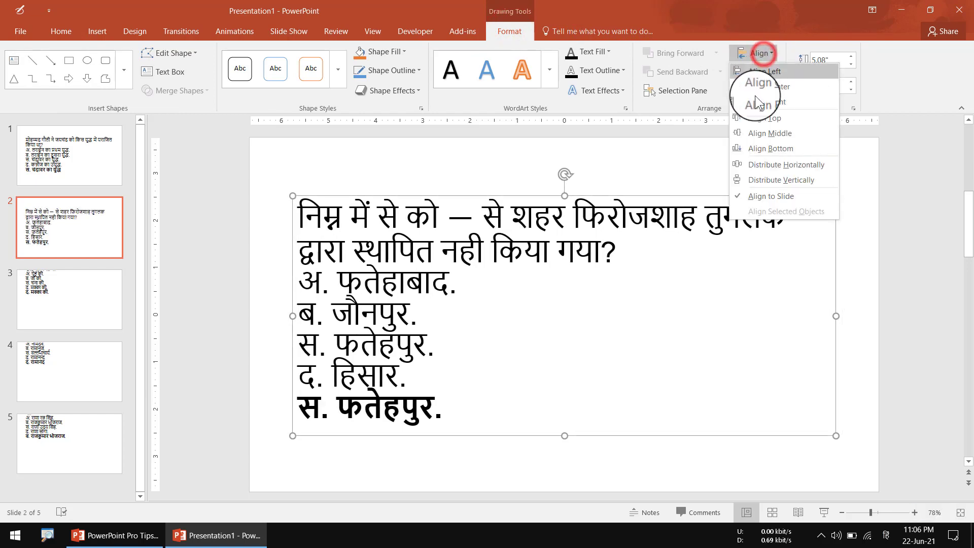
pyautogui.click(778, 128)
pyautogui.click(718, 175)
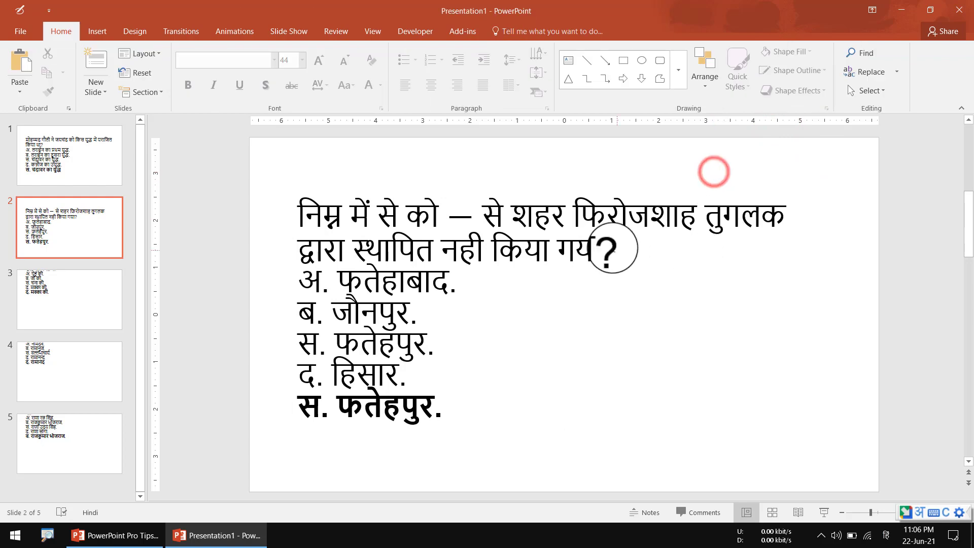
# Replace slide 3's empty placeholder area with the question text box, moved down and enlarged to about 5.14" tall.
pyautogui.click(63, 301)
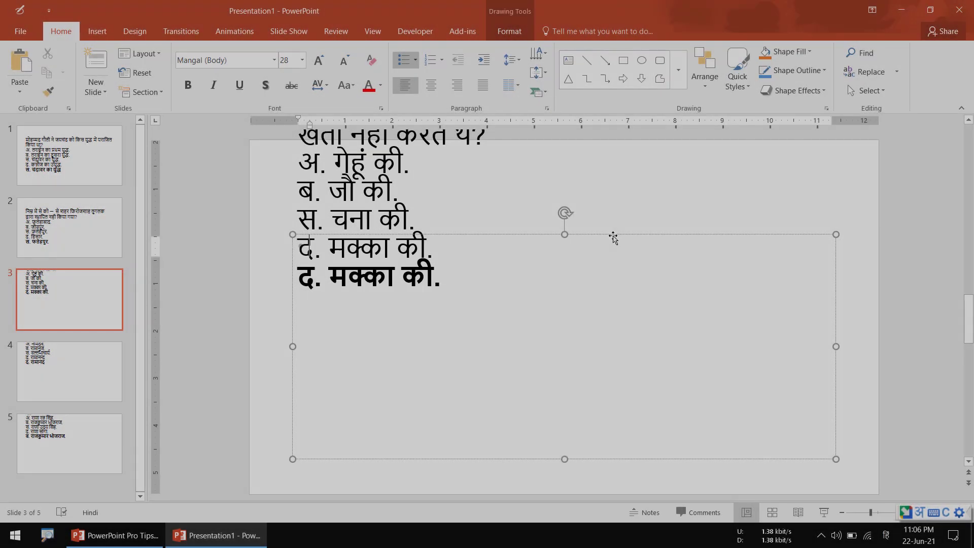
pyautogui.moveTo(568, 233); pyautogui.dragTo(572, 287)
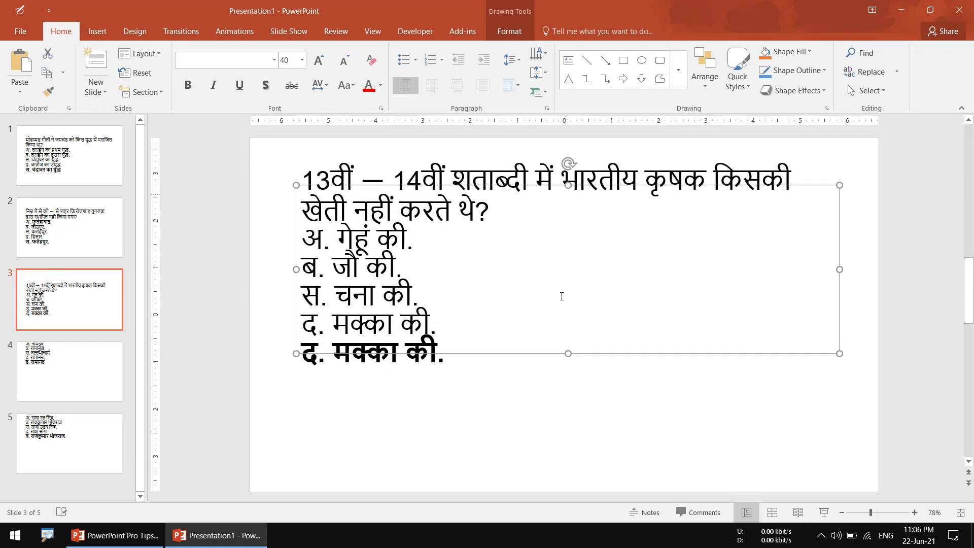
pyautogui.moveTo(568, 354); pyautogui.dragTo(564, 428)
# Align slide 3's question text box to the horizontal center and vertical middle of the slide.
pyautogui.click(509, 30)
pyautogui.click(754, 53)
pyautogui.click(769, 133)
# Move slide 4's question text box down so that all of its text lies on the slide.
pyautogui.click(98, 374)
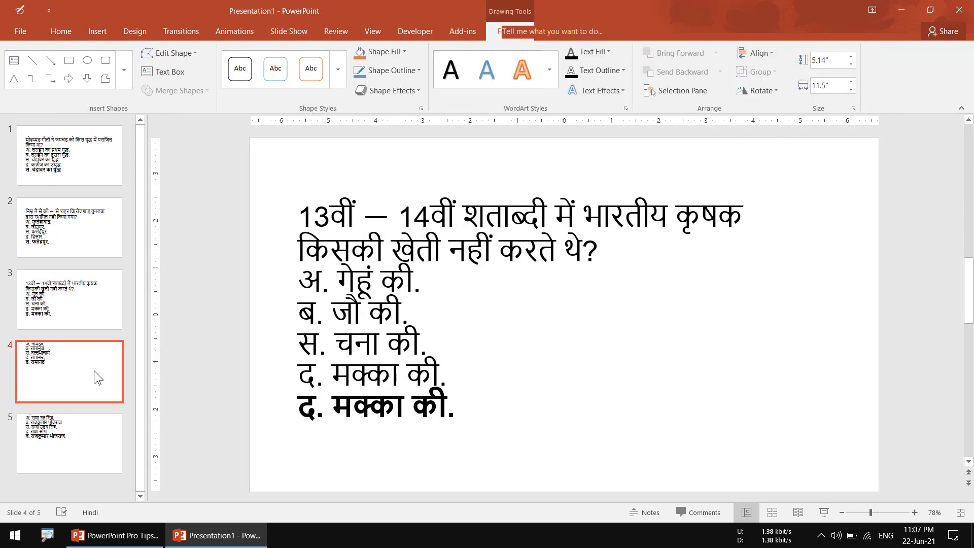
pyautogui.moveTo(535, 237); pyautogui.dragTo(535, 357)
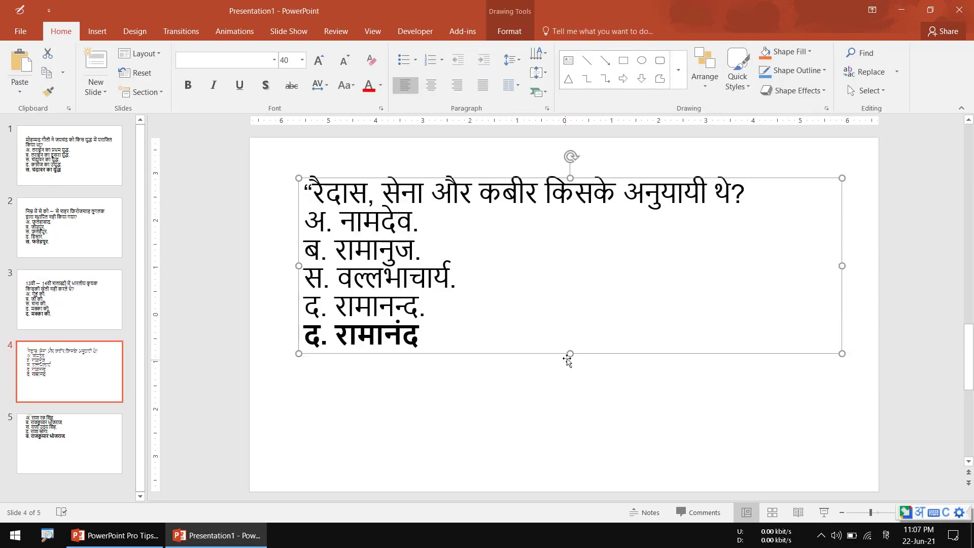
# Move slide 5's question text box down onto the slide and align it to the slide's center and middle.
pyautogui.click(96, 444)
pyautogui.click(609, 235)
pyautogui.moveTo(609, 235); pyautogui.dragTo(583, 402)
pyautogui.click(509, 31)
pyautogui.click(764, 55)
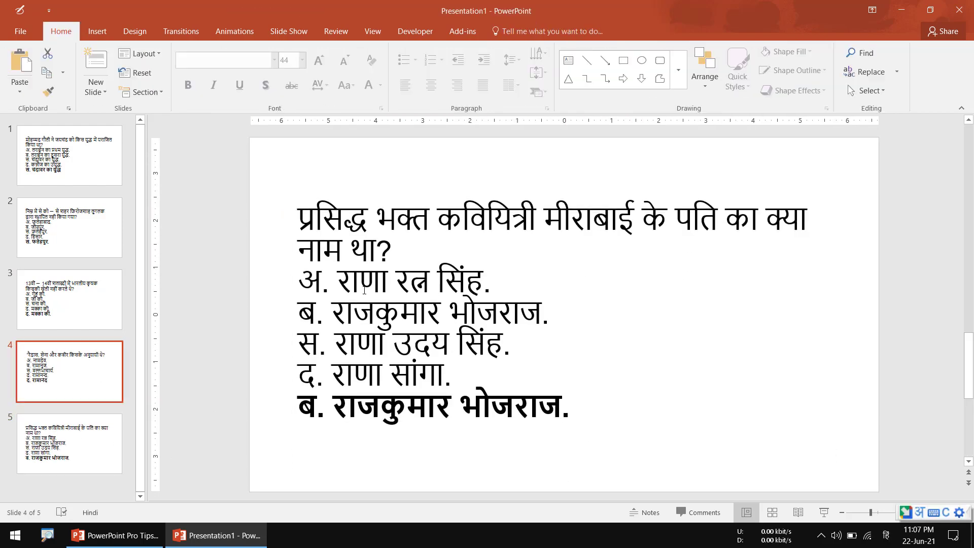
# Align slide 4's question text box to the vertical middle of the slide.
pyautogui.click(511, 31)
pyautogui.click(756, 52)
pyautogui.click(749, 134)
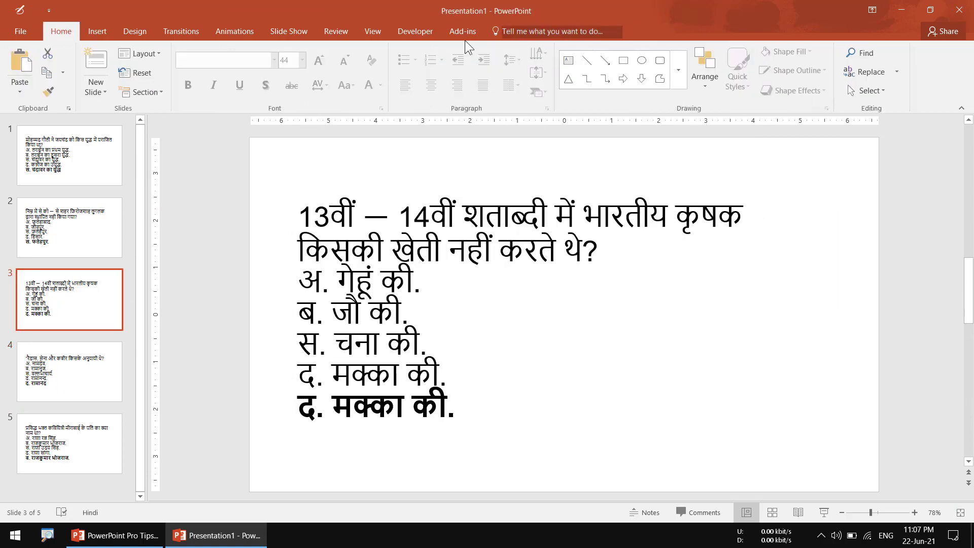
# Go through slides 1 to 5 to check the placement of each question text box.
pyautogui.click(508, 218)
pyautogui.click(509, 31)
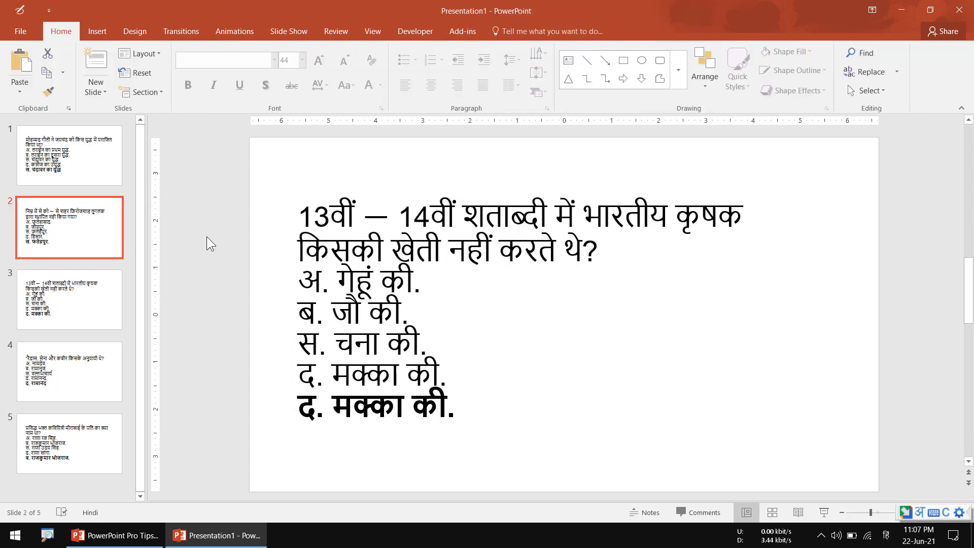
pyautogui.click(508, 218)
pyautogui.click(509, 31)
pyautogui.click(94, 239)
pyautogui.click(85, 183)
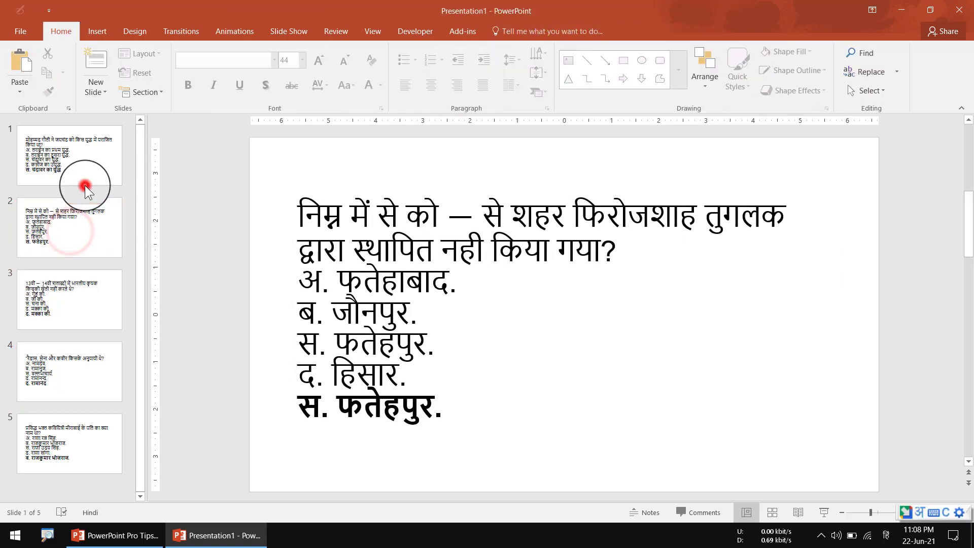
pyautogui.click(75, 237)
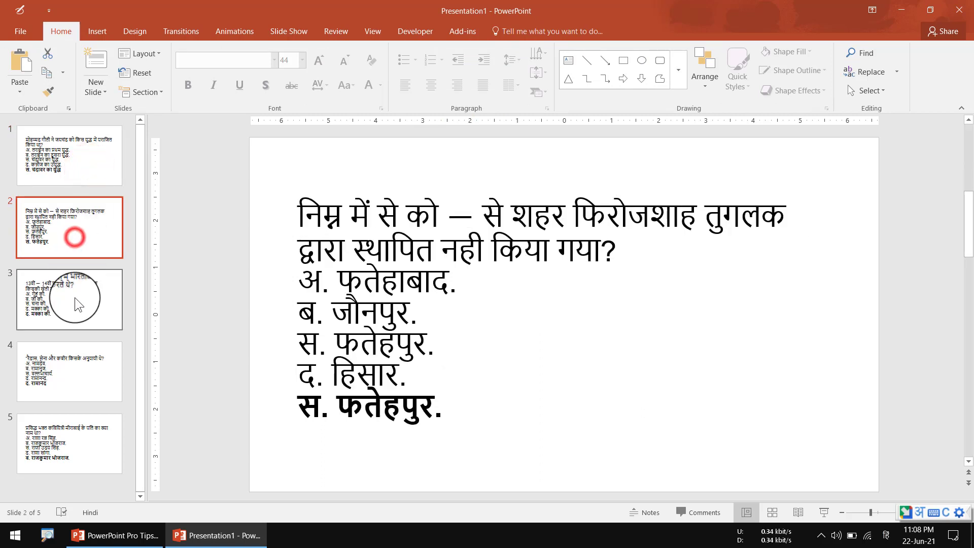
pyautogui.click(75, 298)
pyautogui.click(84, 376)
pyautogui.click(82, 445)
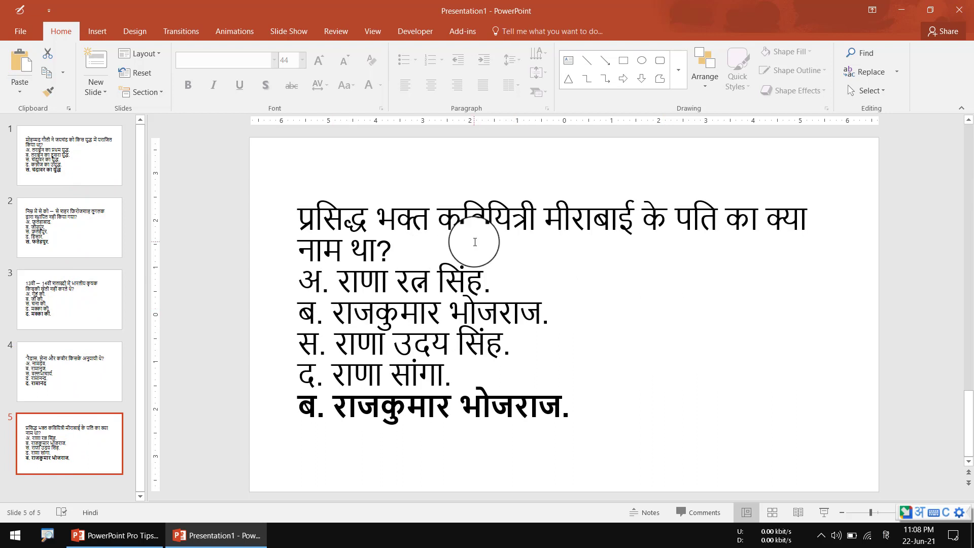
pyautogui.click(101, 150)
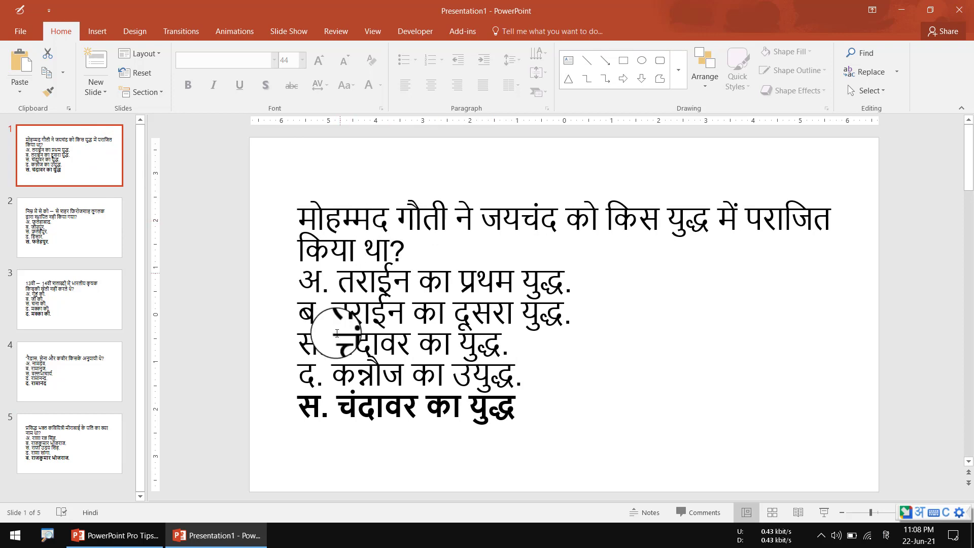
# Switch to the PowerPoint Pro Tips For Teachers presentation, publish it as a PDF on the Desktop and close the opened PDF.
pyautogui.click(109, 535)
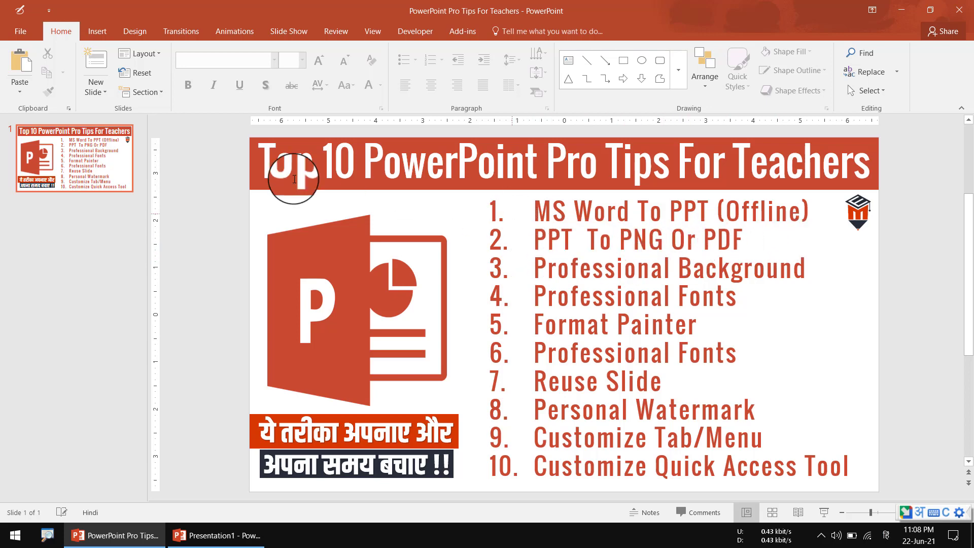
pyautogui.click(102, 165)
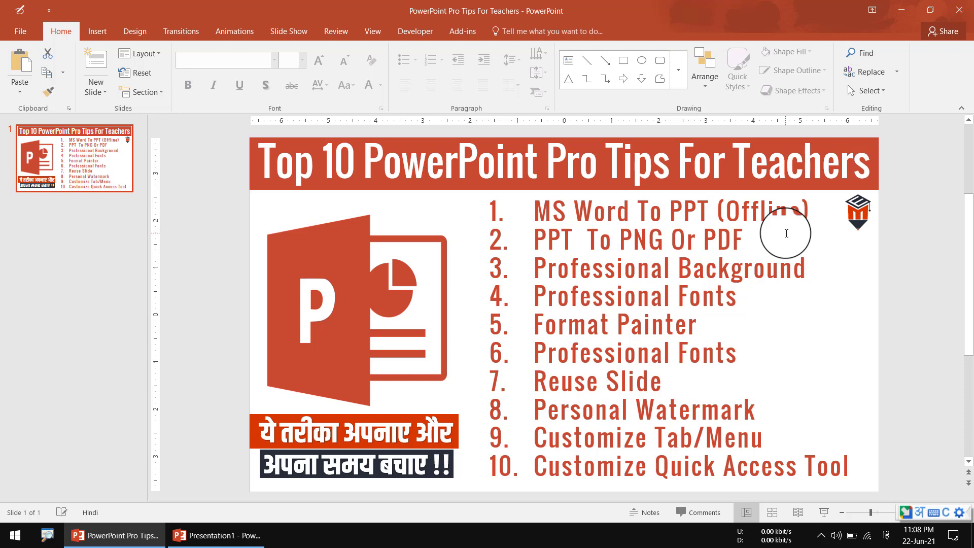
pyautogui.click(21, 31)
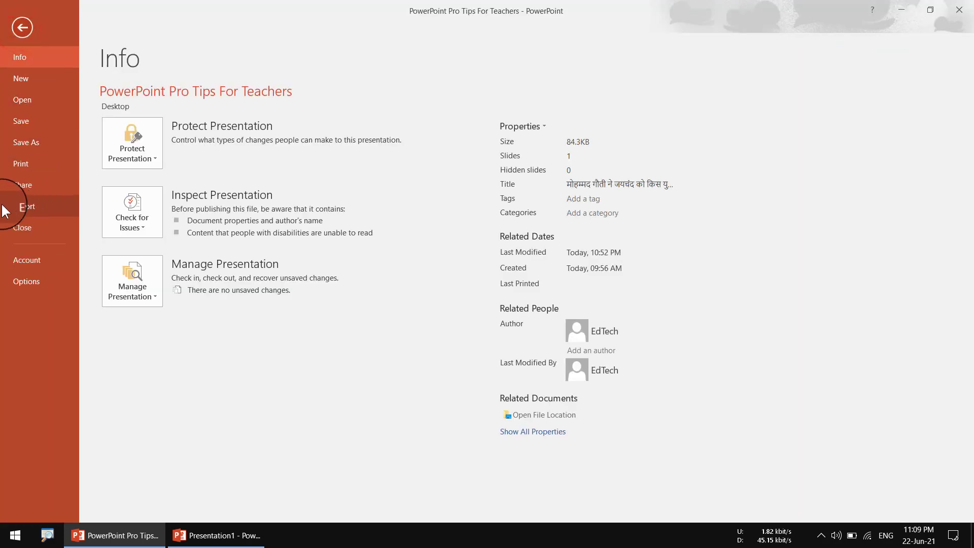
pyautogui.click(54, 210)
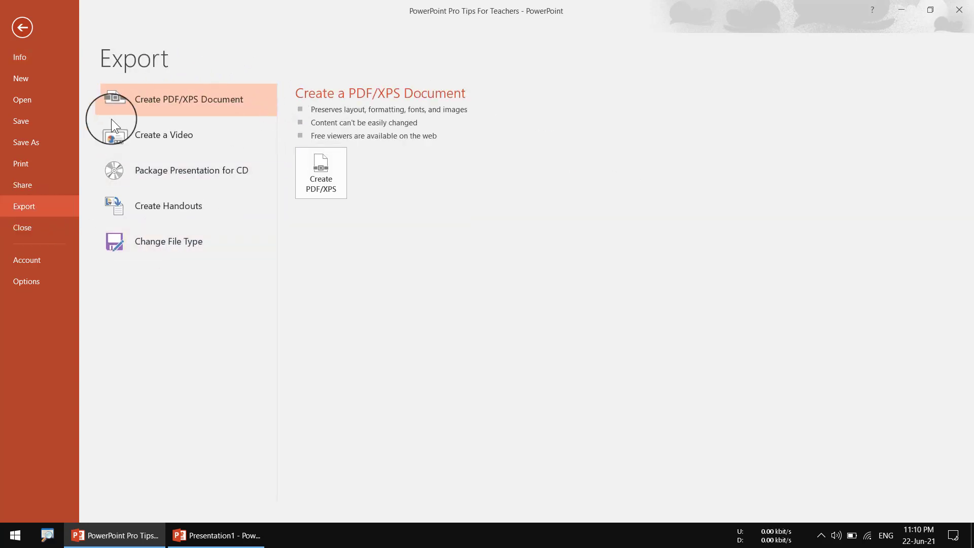
pyautogui.click(319, 174)
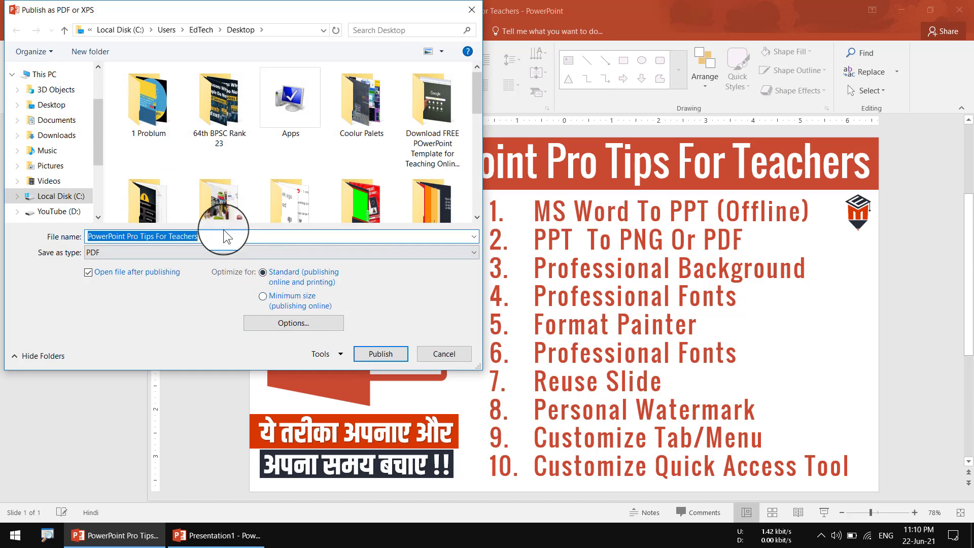
pyautogui.click(46, 106)
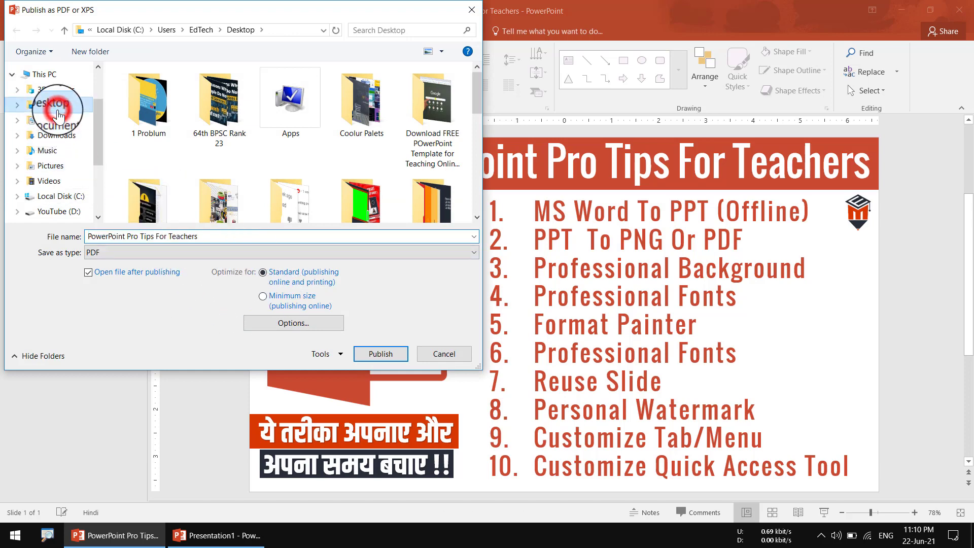
pyautogui.click(381, 353)
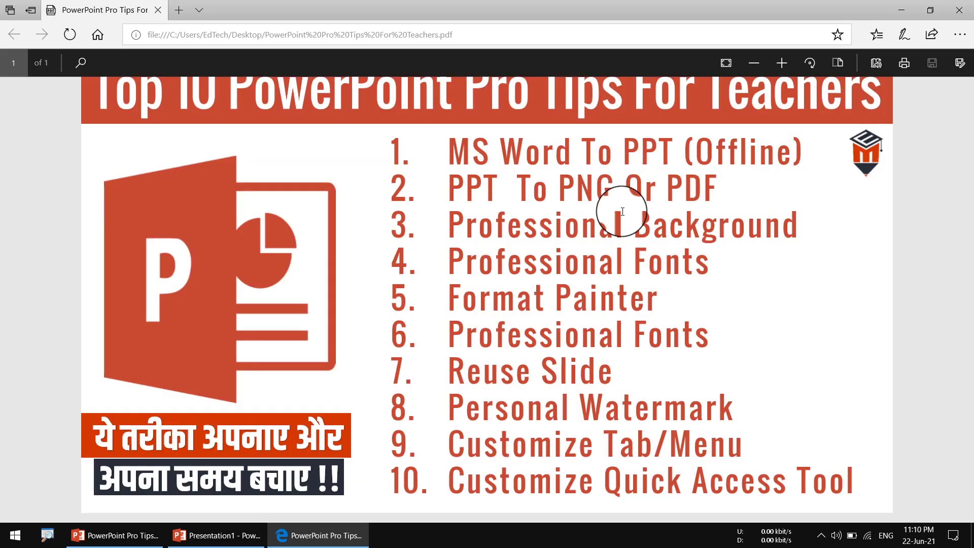
pyautogui.click(958, 11)
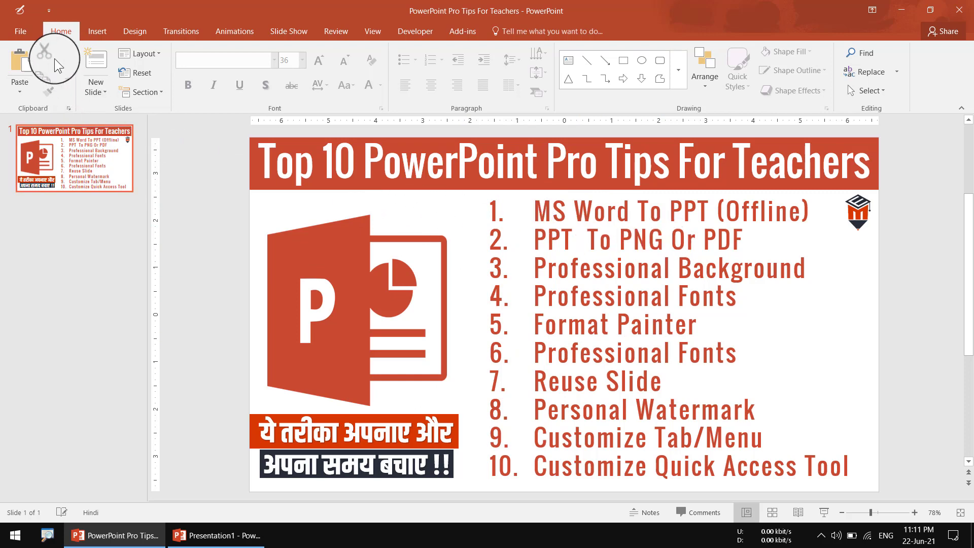
# Export only the current slide as a PNG image named PowerPoint Pro Tips For Teachers to the Desktop.
pyautogui.click(26, 36)
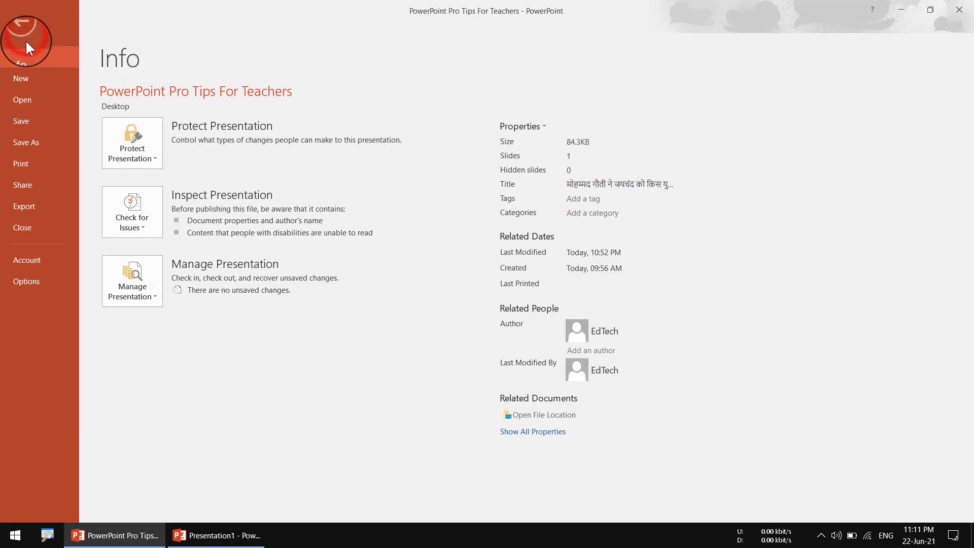
pyautogui.click(49, 205)
pyautogui.click(171, 250)
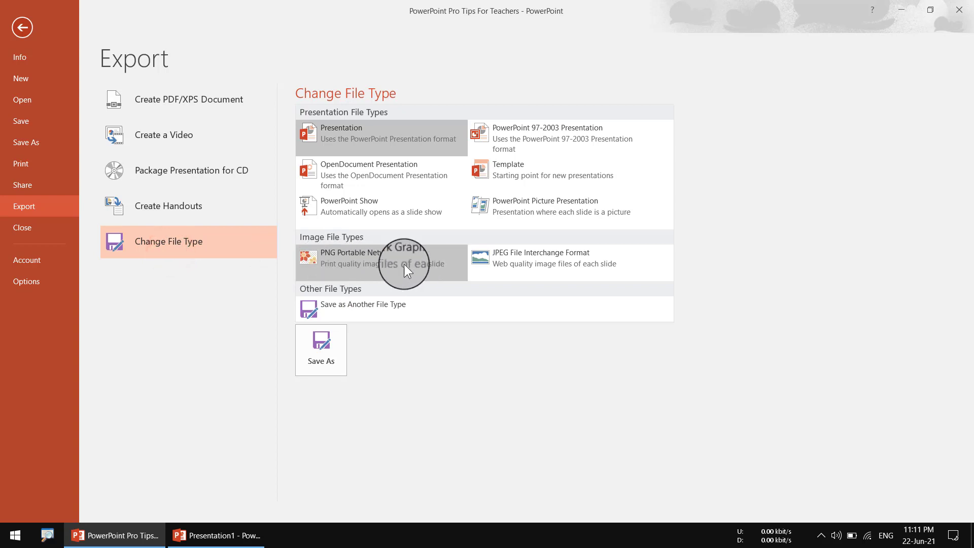
pyautogui.doubleClick(345, 257)
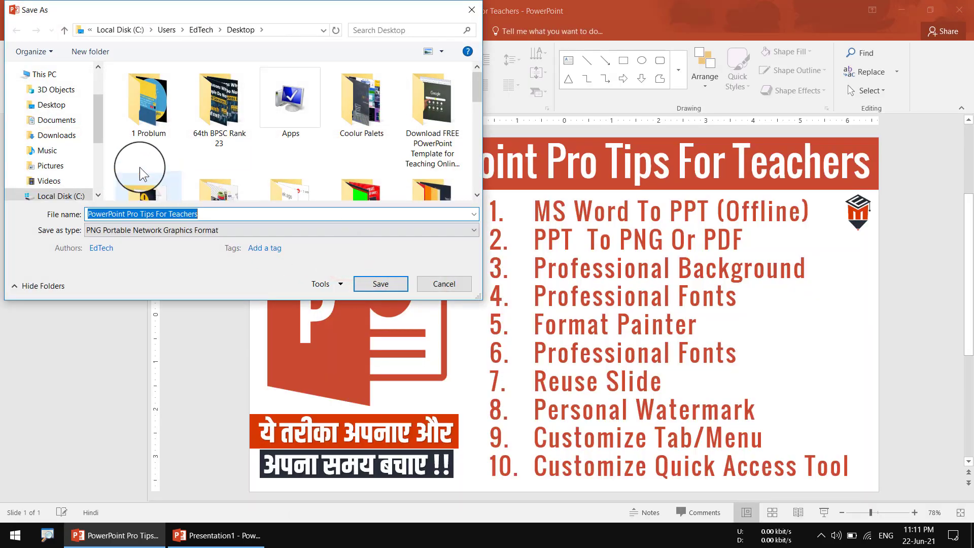
pyautogui.click(63, 106)
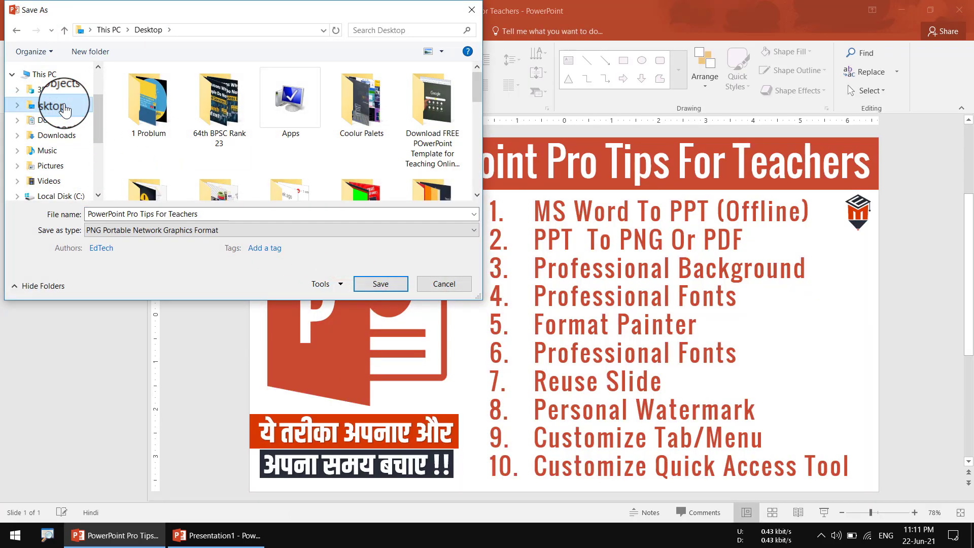
pyautogui.click(387, 283)
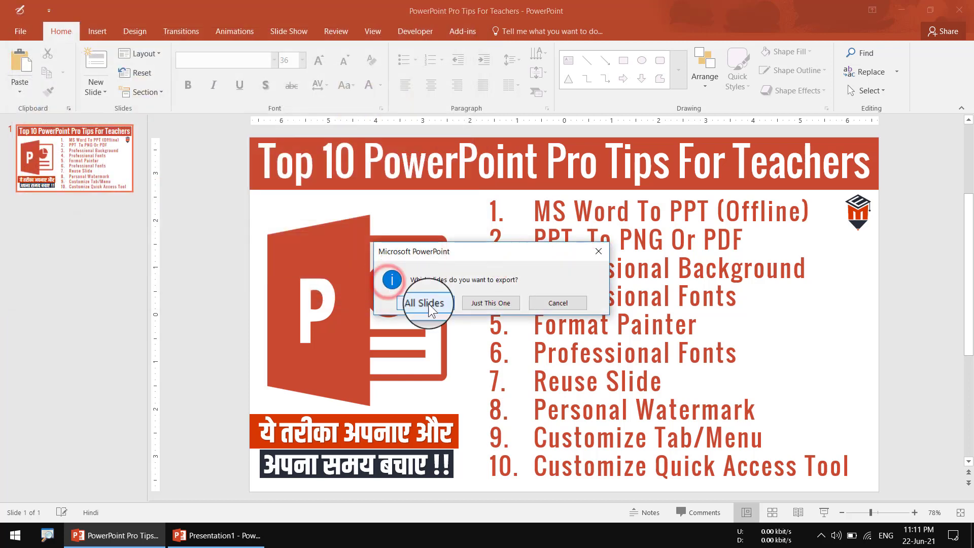
pyautogui.click(497, 306)
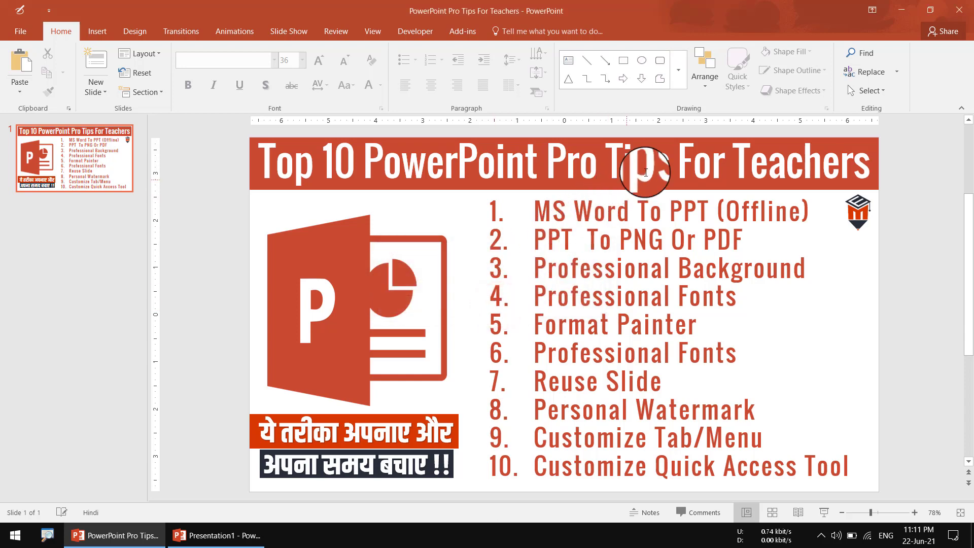
# Minimize both presentations, view the exported PNG from the desktop, and close the image viewer.
pyautogui.click(902, 11)
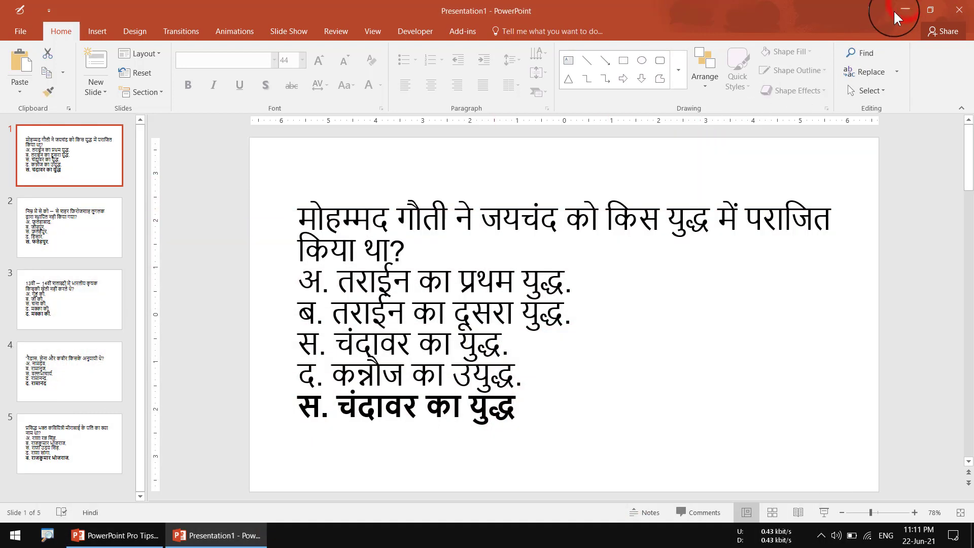
pyautogui.click(898, 11)
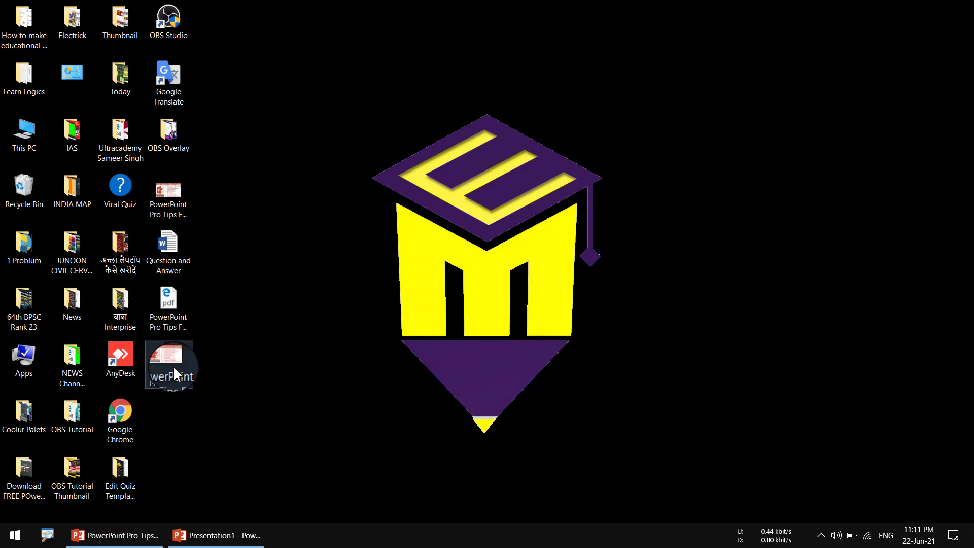
pyautogui.doubleClick(172, 364)
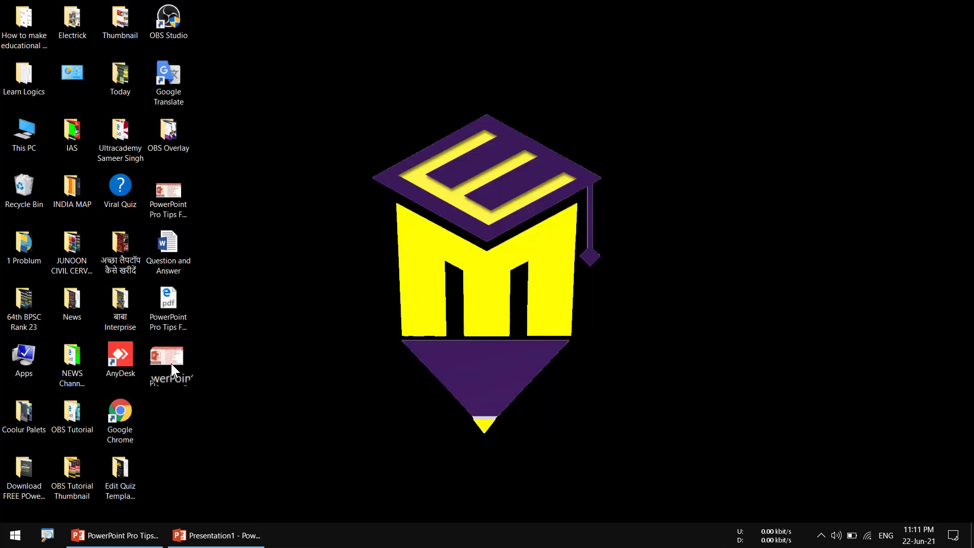
pyautogui.doubleClick(169, 360)
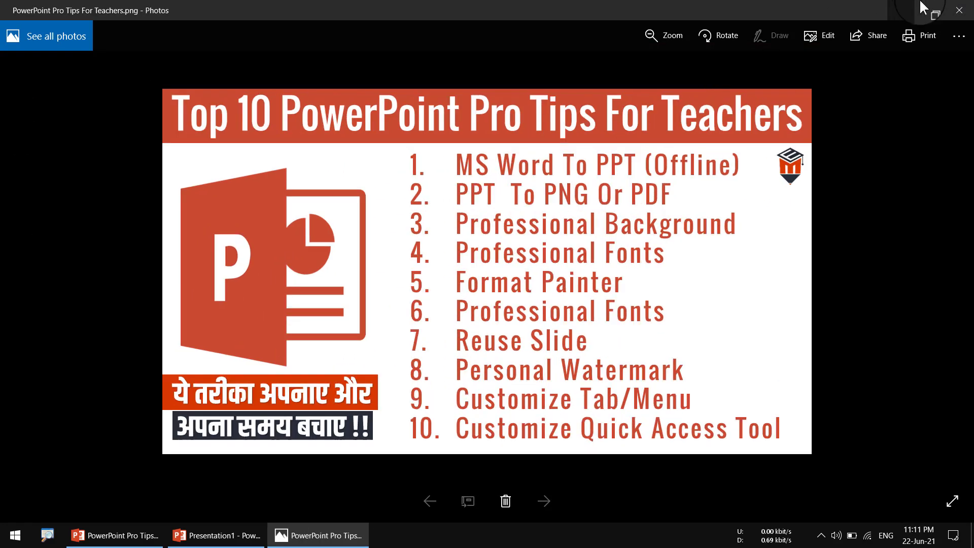
pyautogui.click(963, 17)
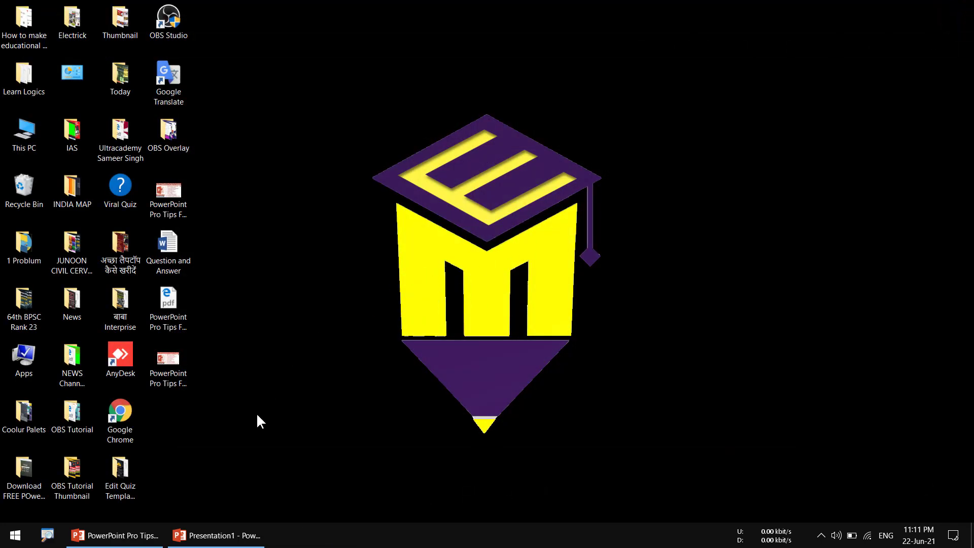
# Switch to the Presentation1 question slides and open the background formatting options for slide 3.
pyautogui.click(108, 532)
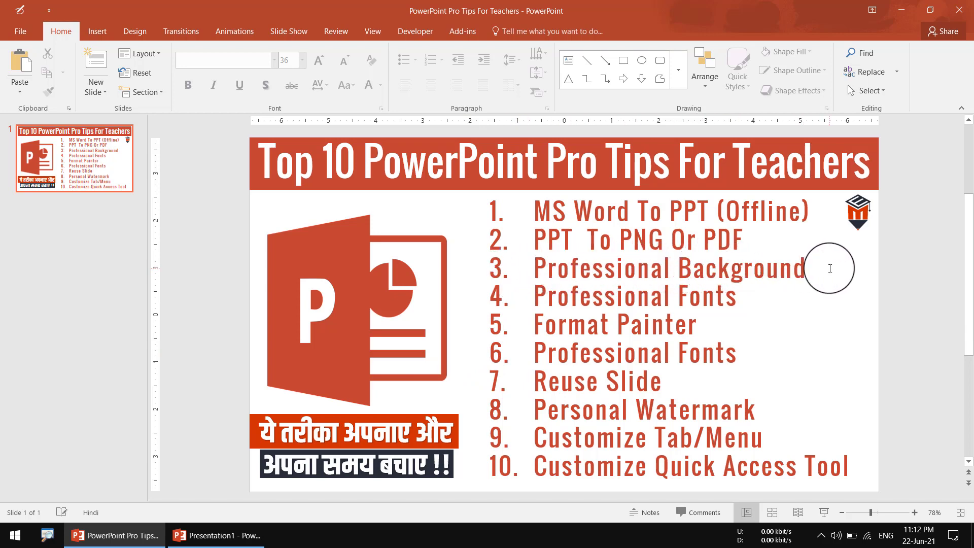
pyautogui.click(175, 538)
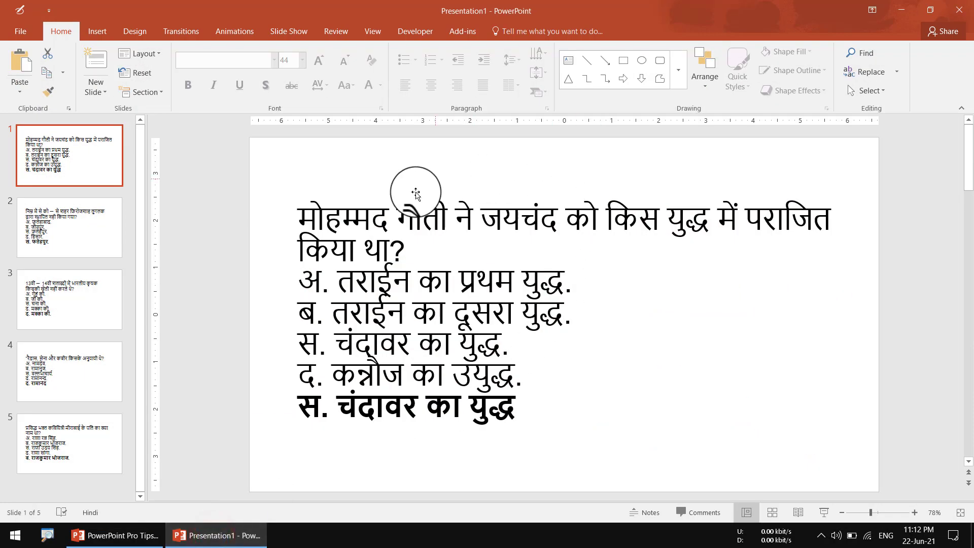
pyautogui.click(84, 227)
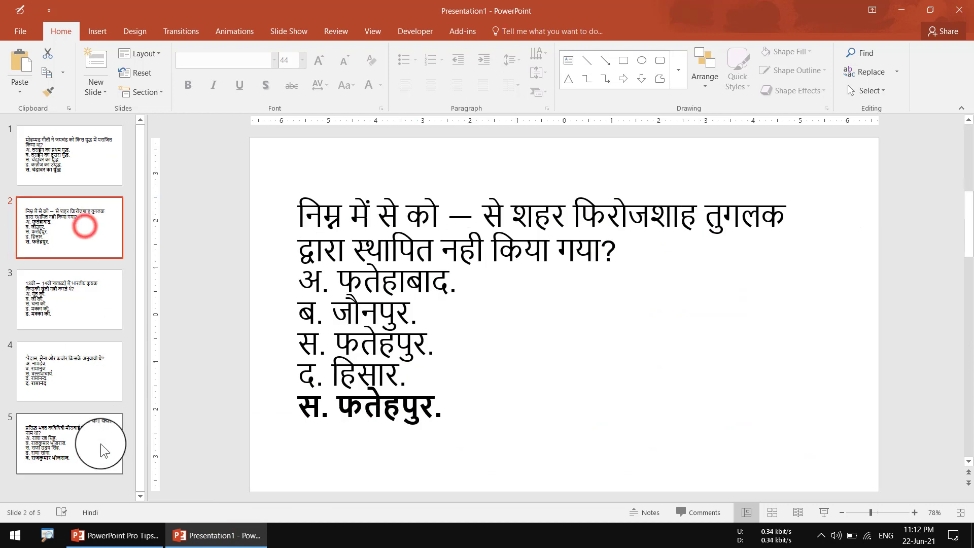
pyautogui.click(80, 310)
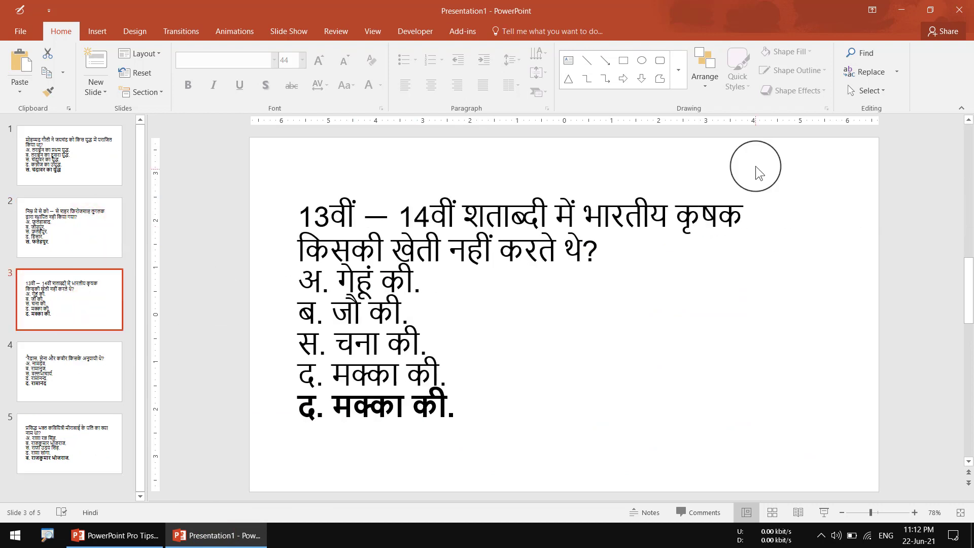
pyautogui.rightClick(756, 165)
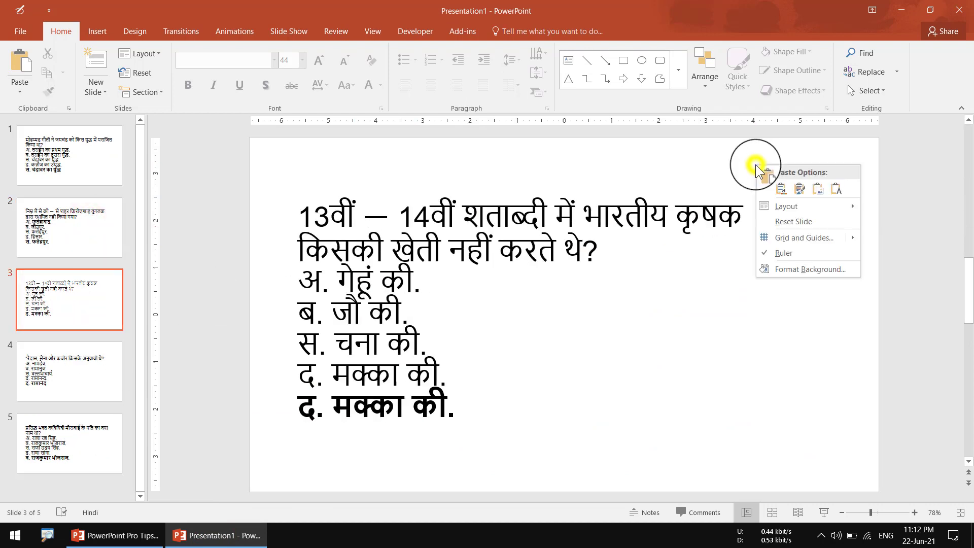
pyautogui.click(807, 267)
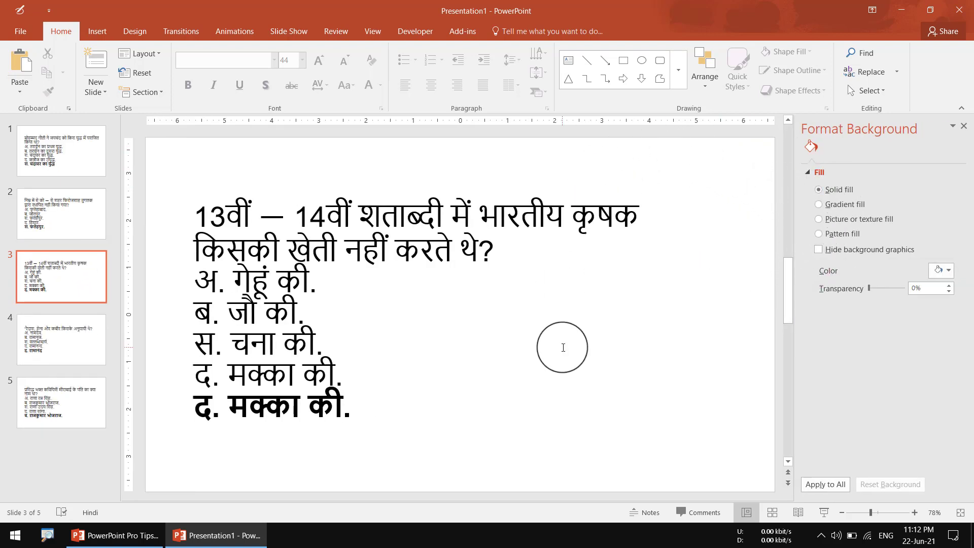
# Fill the slide background with the picture railroad-865118_1920 from the News folder in Pictures and apply it to all slides.
pyautogui.click(854, 204)
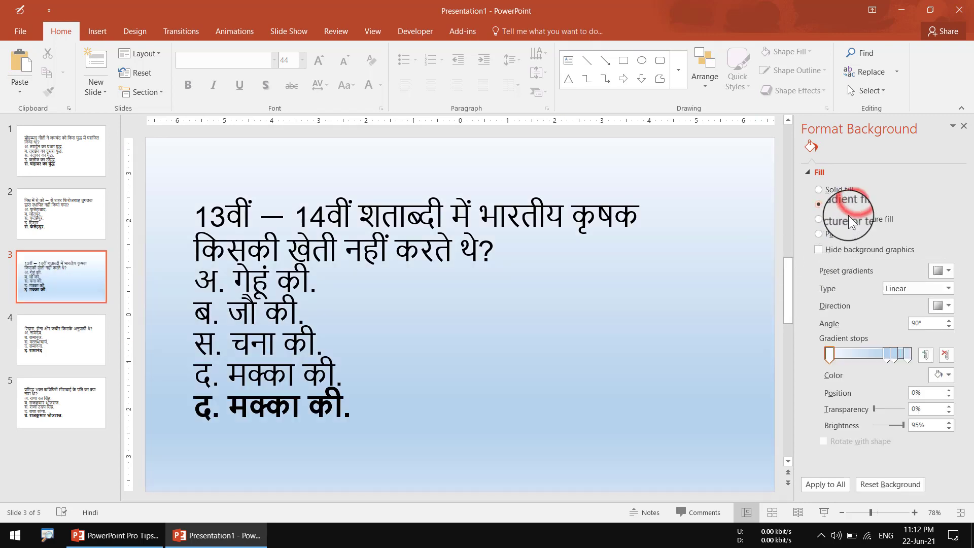
pyautogui.click(846, 219)
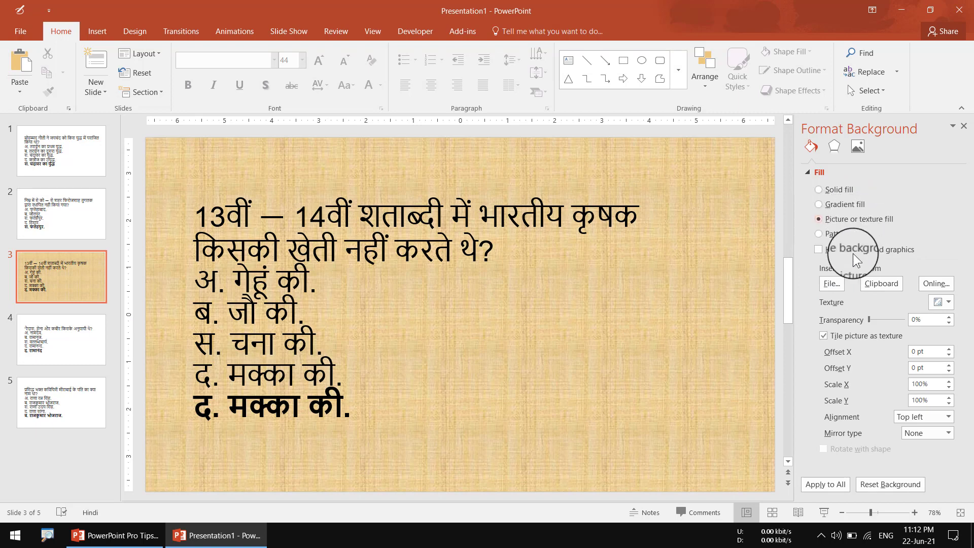
pyautogui.click(830, 287)
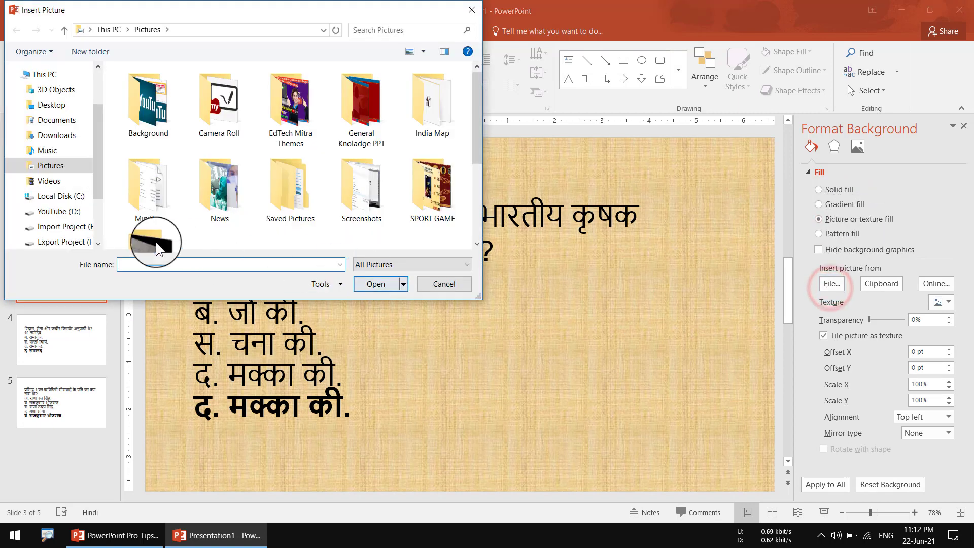
pyautogui.doubleClick(237, 184)
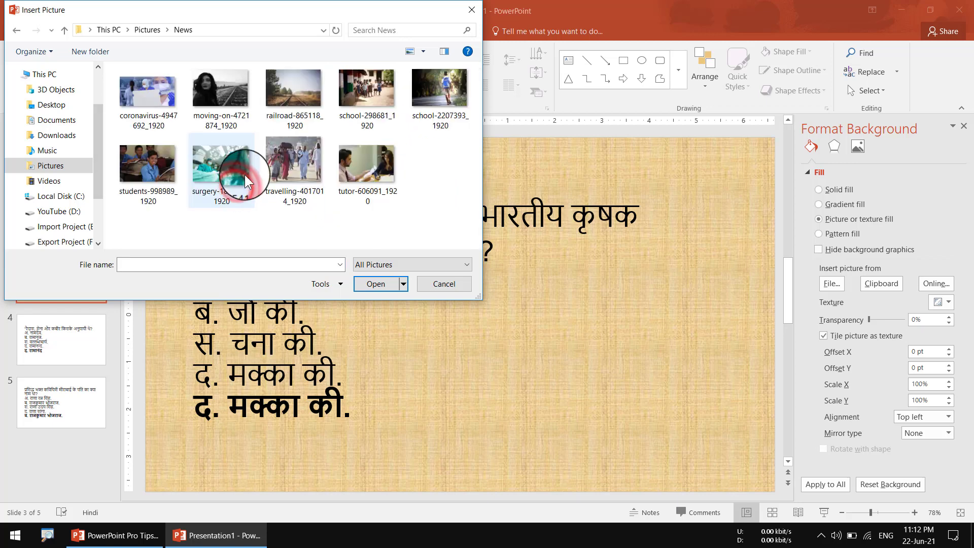
pyautogui.click(298, 99)
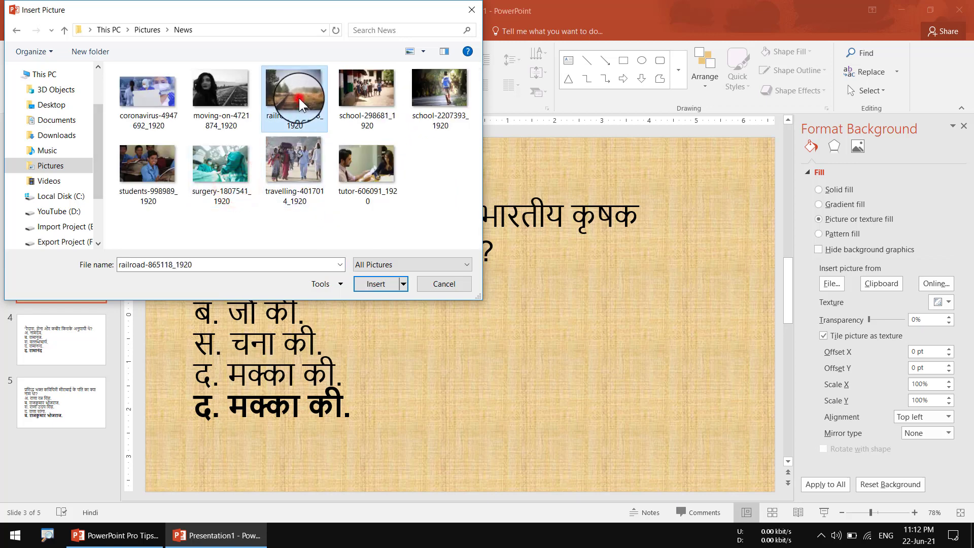
pyautogui.click(376, 283)
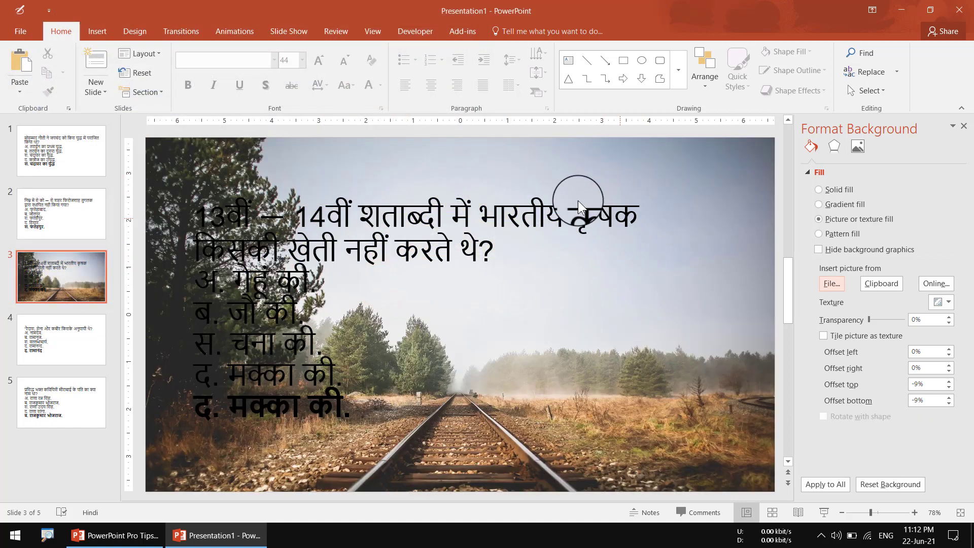
pyautogui.click(823, 483)
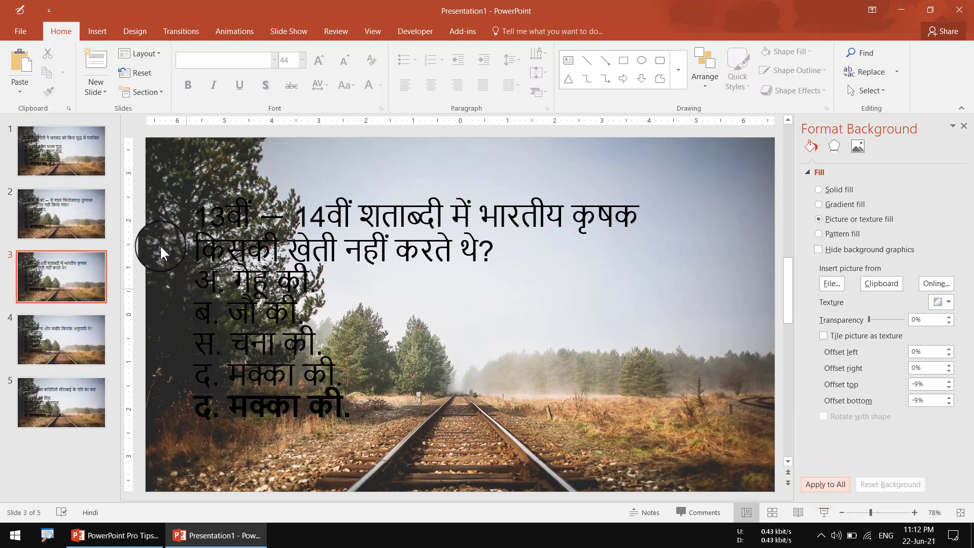